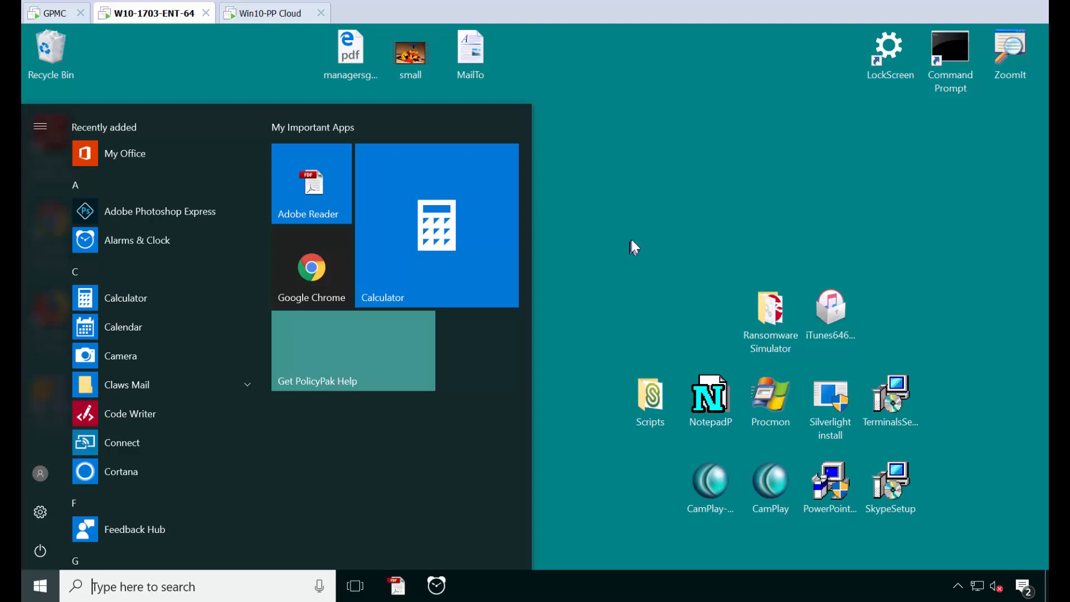
- Switch to the GPMC machine and maximize the Group Policy Management Editor window
left_click(233, 69)
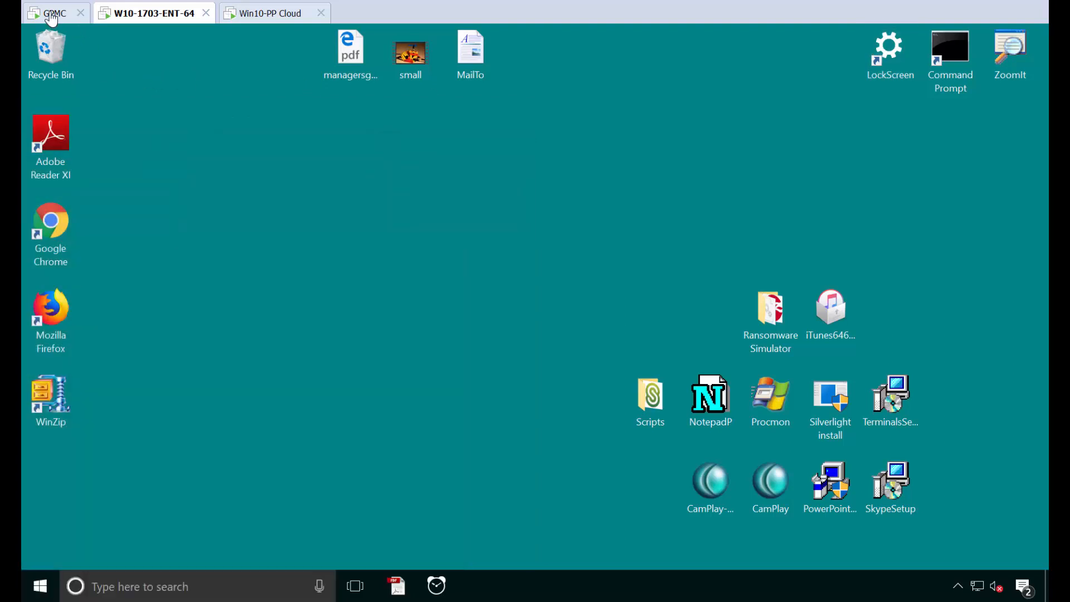
left_click(50, 13)
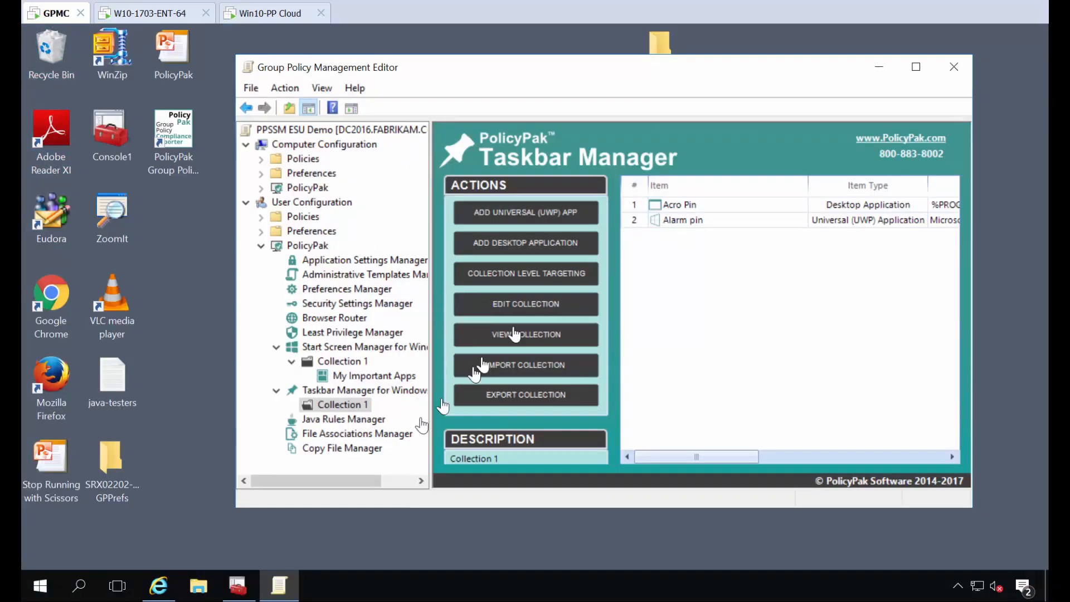
left_click(918, 68)
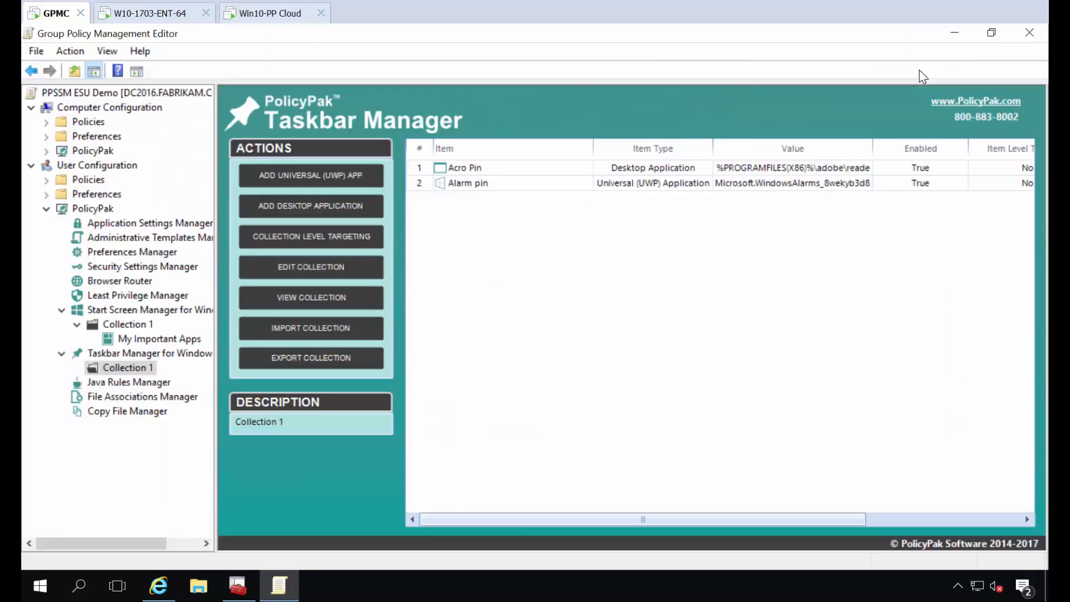
- Export the Start Screen Manager collections as XML to the Desktop, naming the file PPSSM-export1
right_click(133, 309)
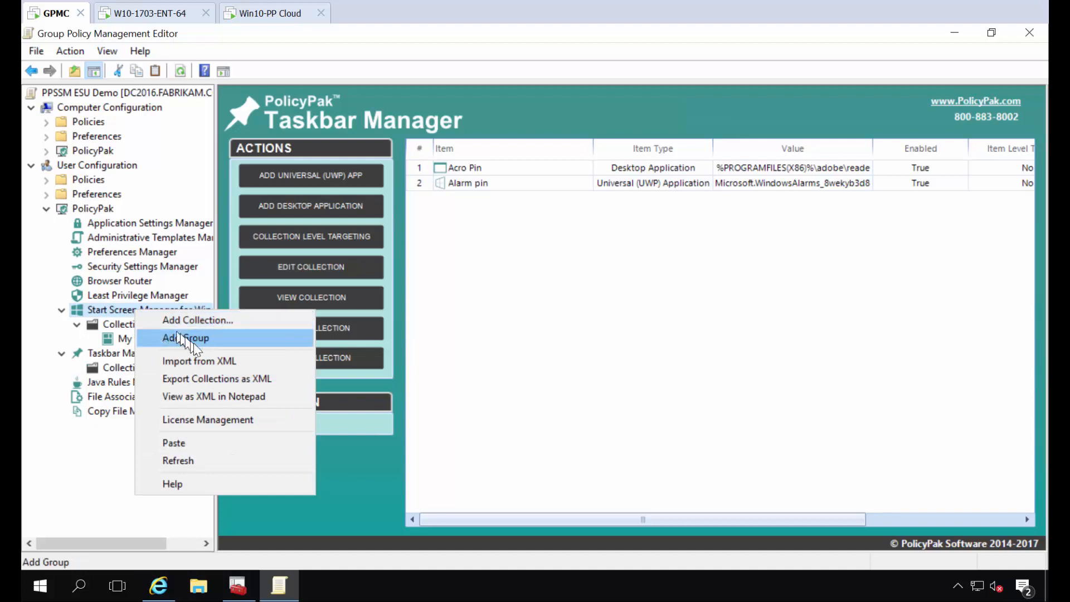
left_click(249, 380)
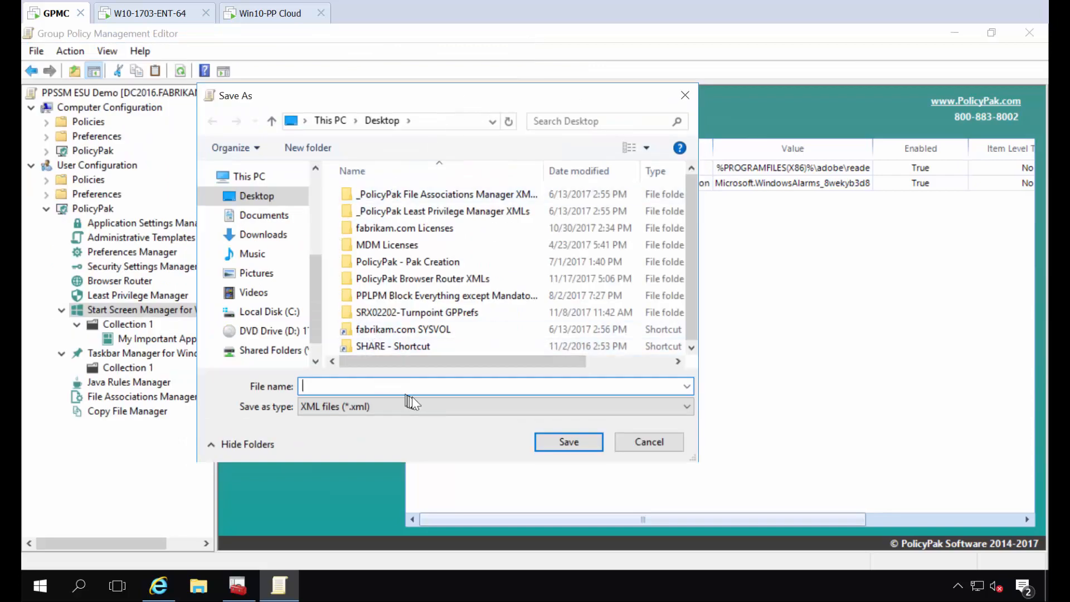
type("PPSSM-")
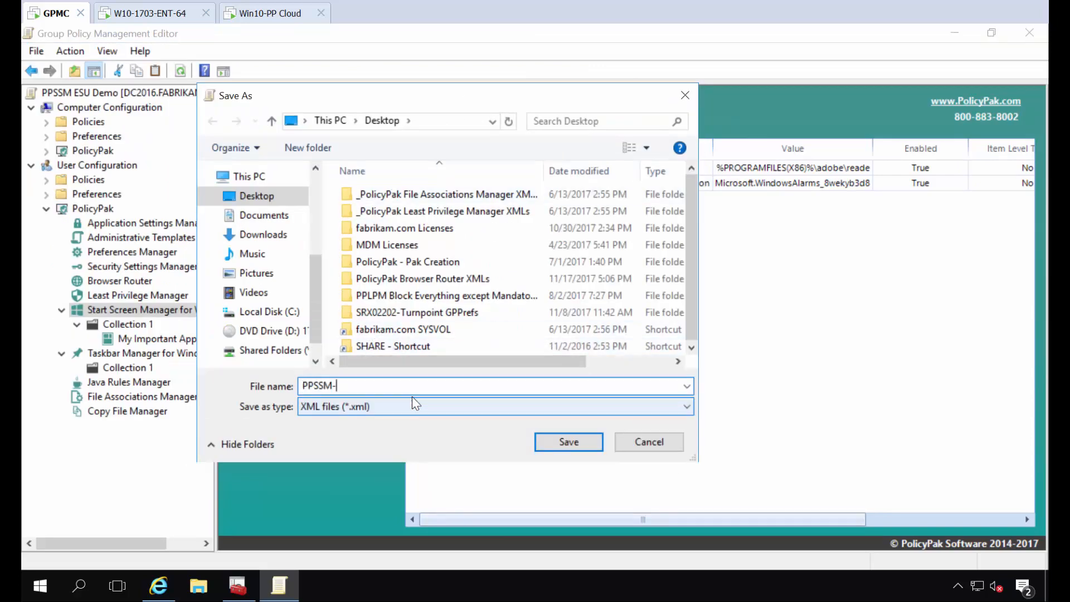
type("export")
key("Return")
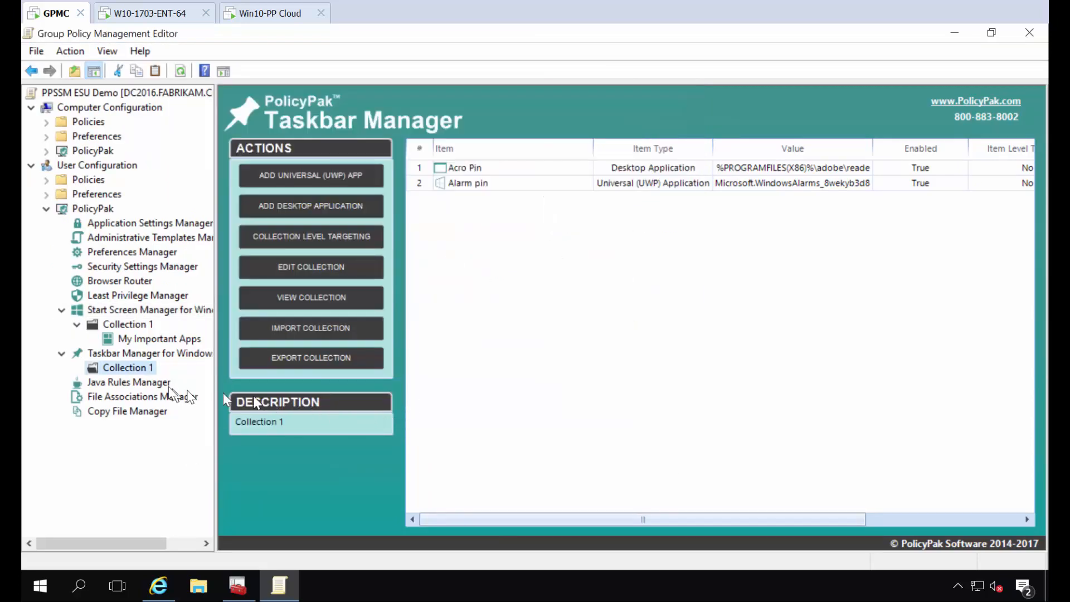
- Export the Taskbar Manager collections as XML to the Desktop, naming the file PPTBM-export1
right_click(148, 365)
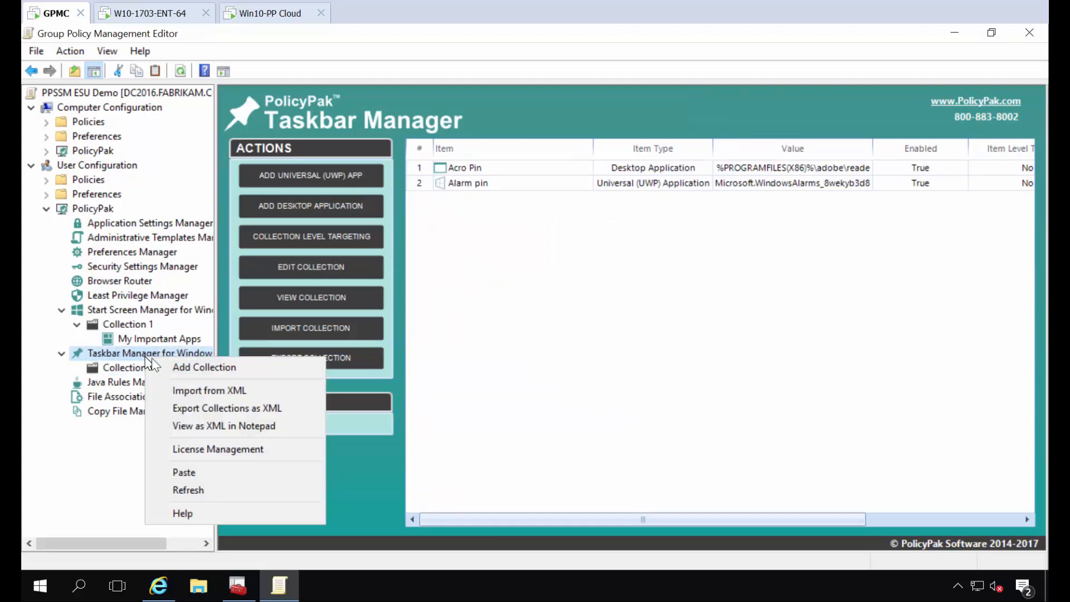
left_click(201, 407)
type("PP")
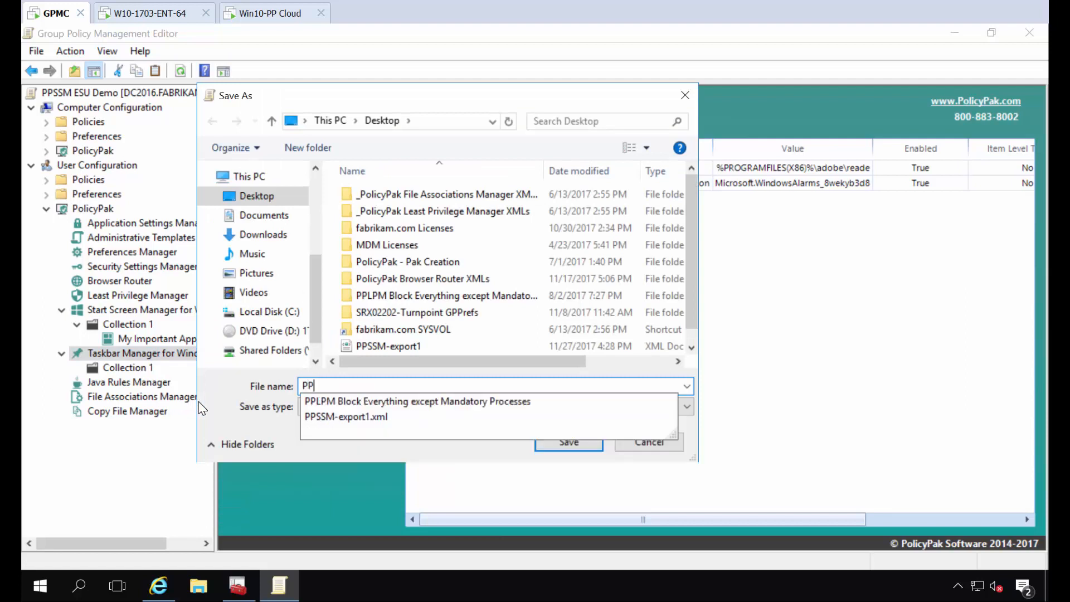
type("TBM-expor")
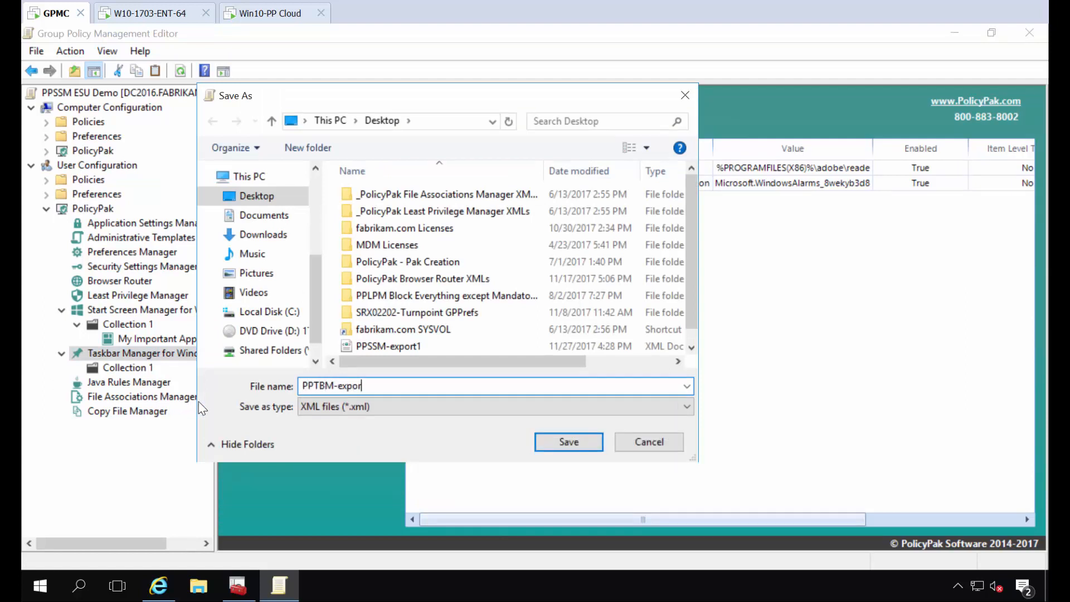
type("t")
key("Return")
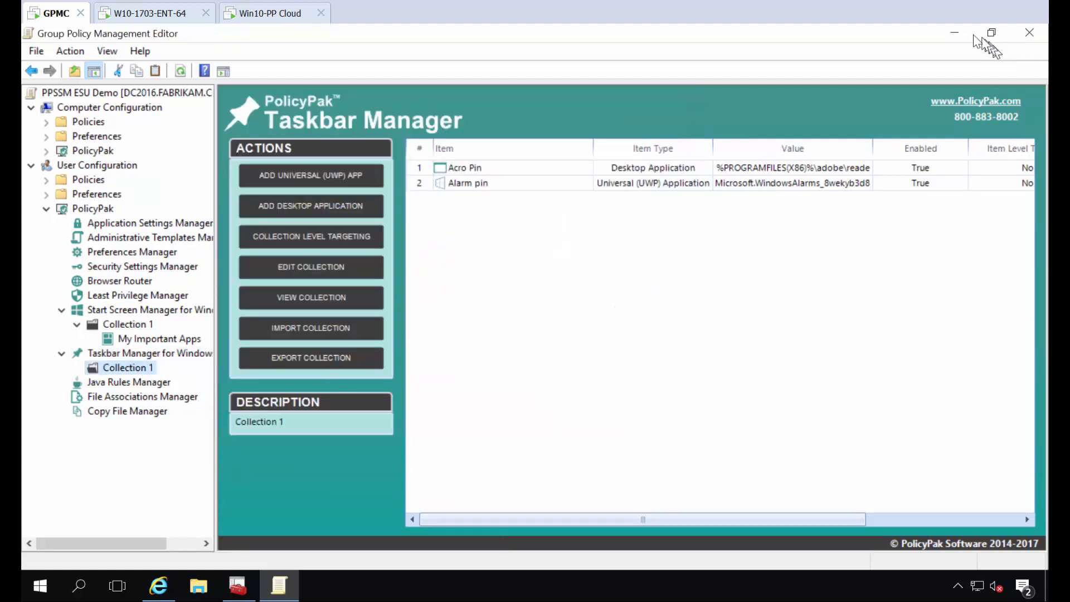
- Open PolicyPak Cloud in the browser and upload PPSSM-export1 from the Desktop to link it to the All group
left_click(953, 32)
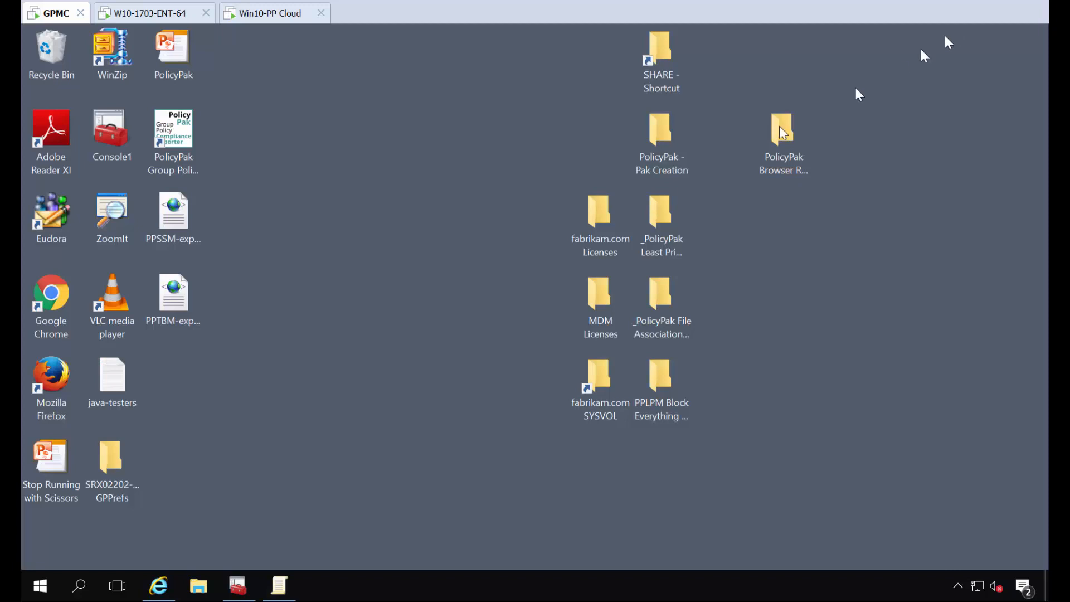
left_click(173, 213)
left_click(170, 587)
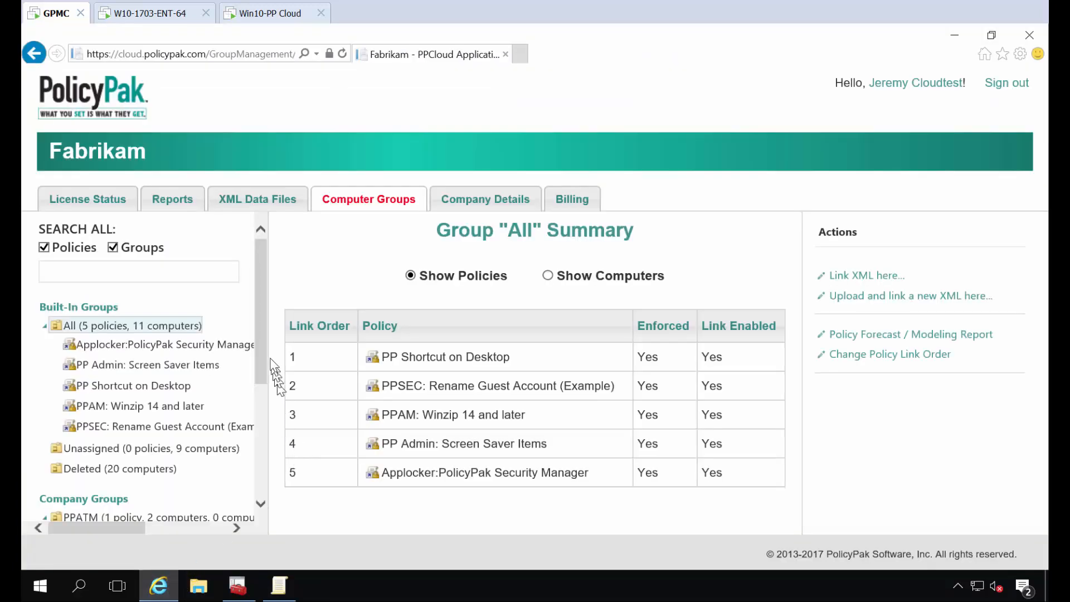
left_click_drag(260, 339, 266, 438)
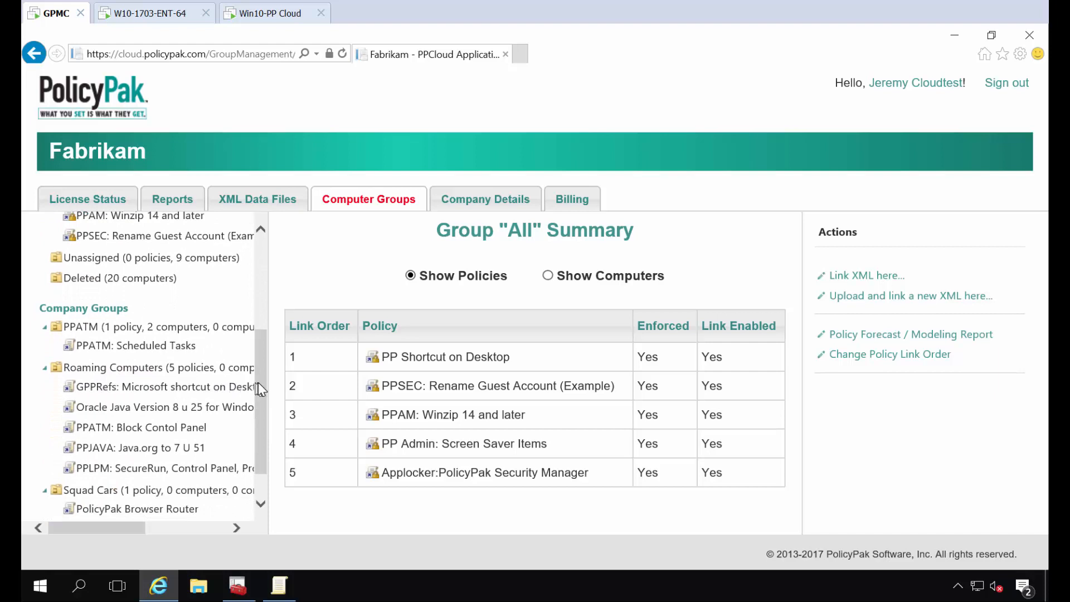
left_click_drag(259, 382, 262, 310)
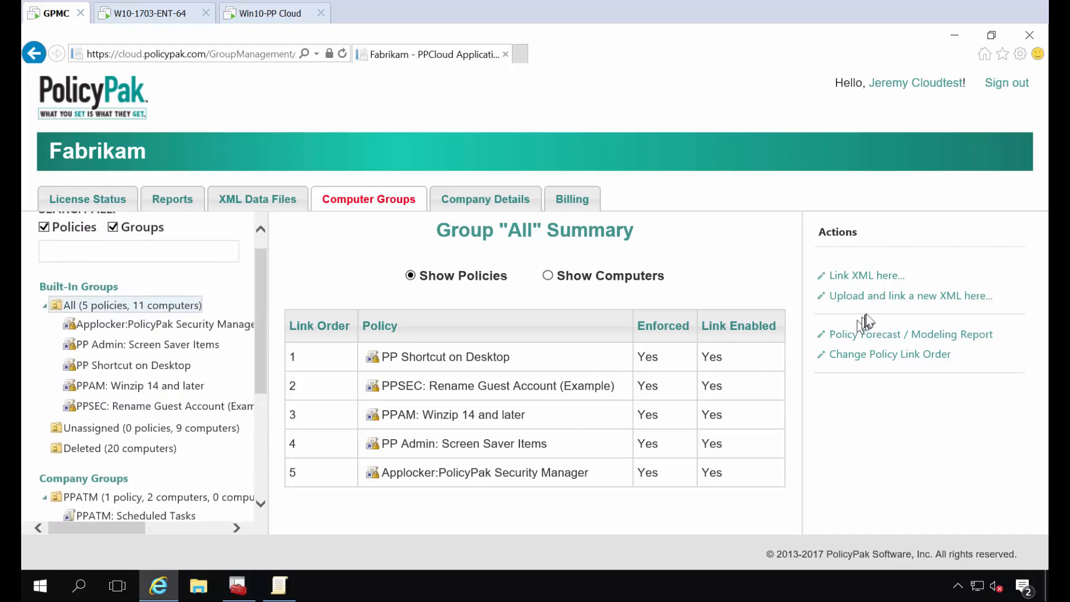
left_click(878, 301)
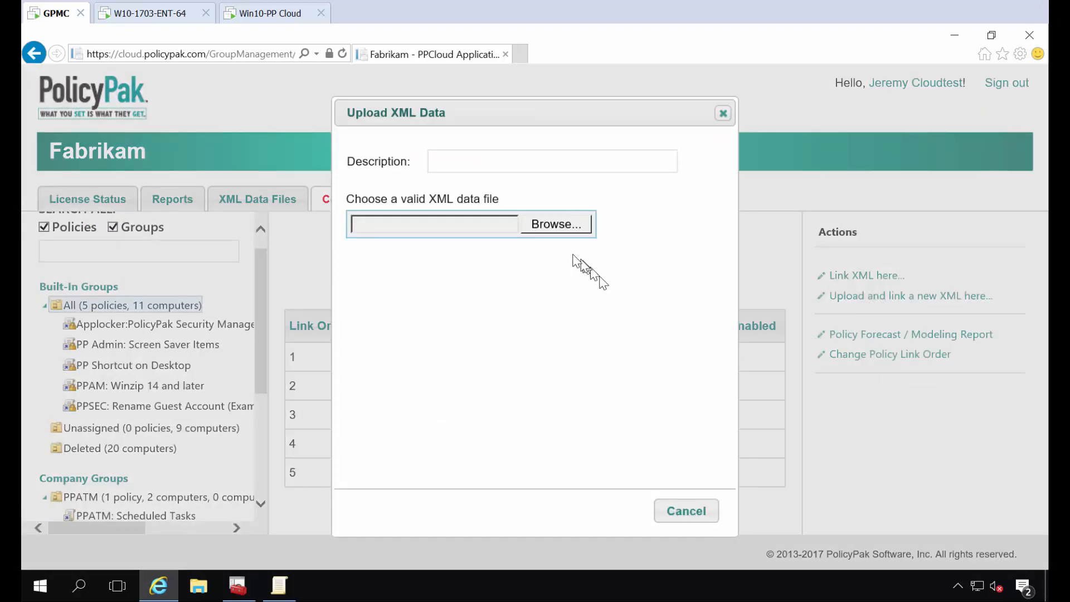
left_click(550, 225)
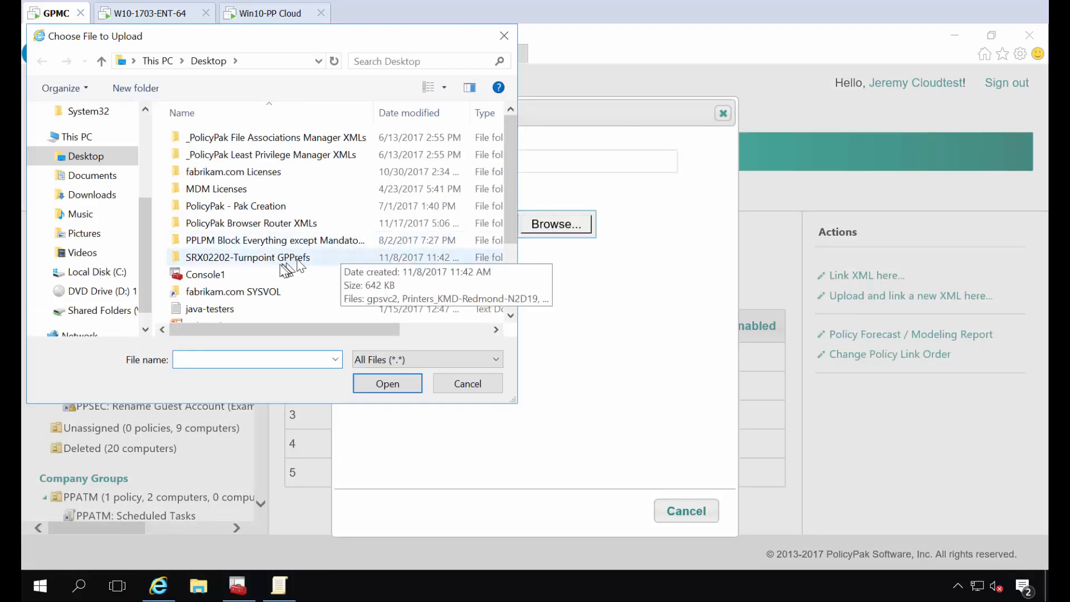
scroll(279, 245, "down", 2)
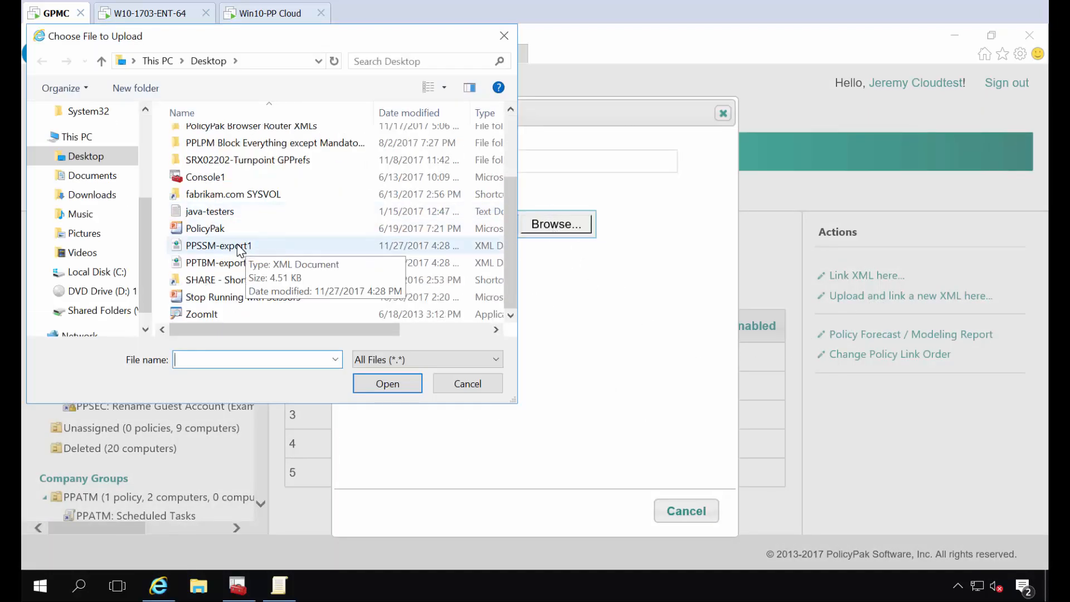
double_click(219, 245)
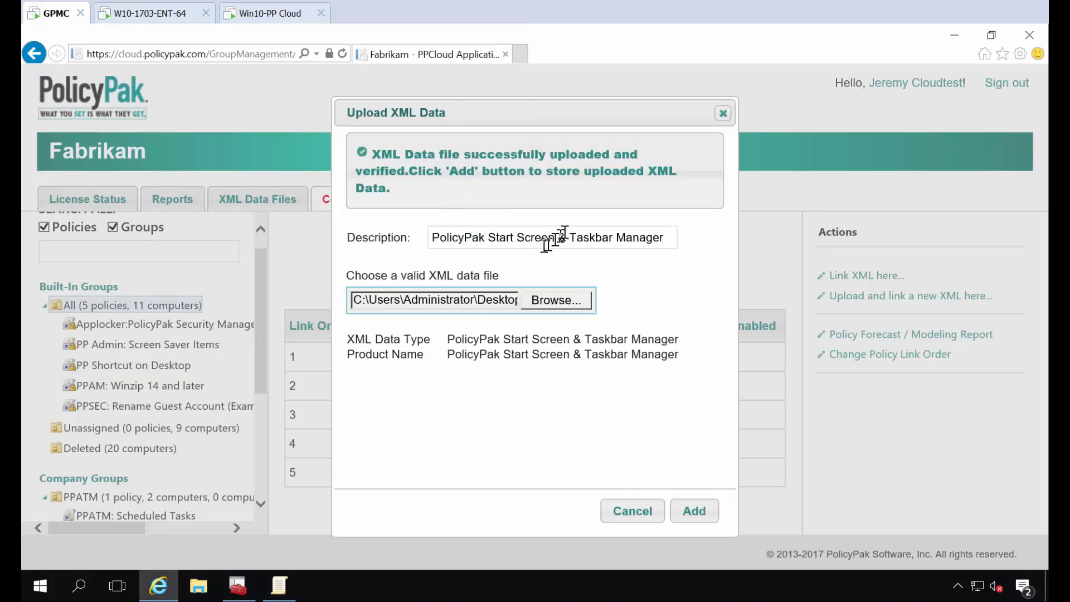
- Set the upload description to PolicyPak Start Screen 1 and add the XML data
left_click_drag(556, 237, 629, 242)
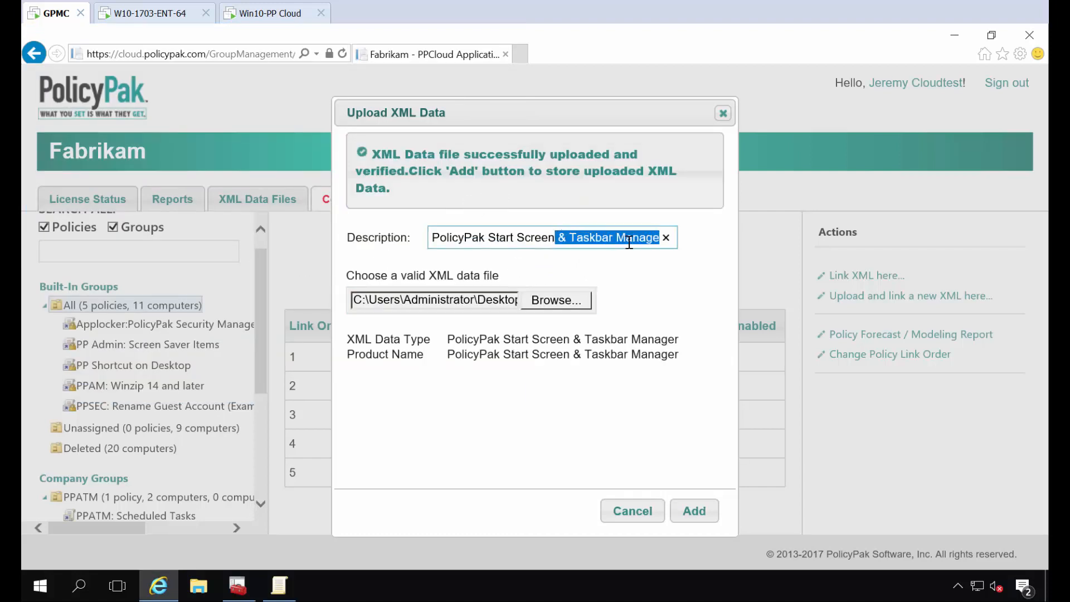
key("BackSpace")
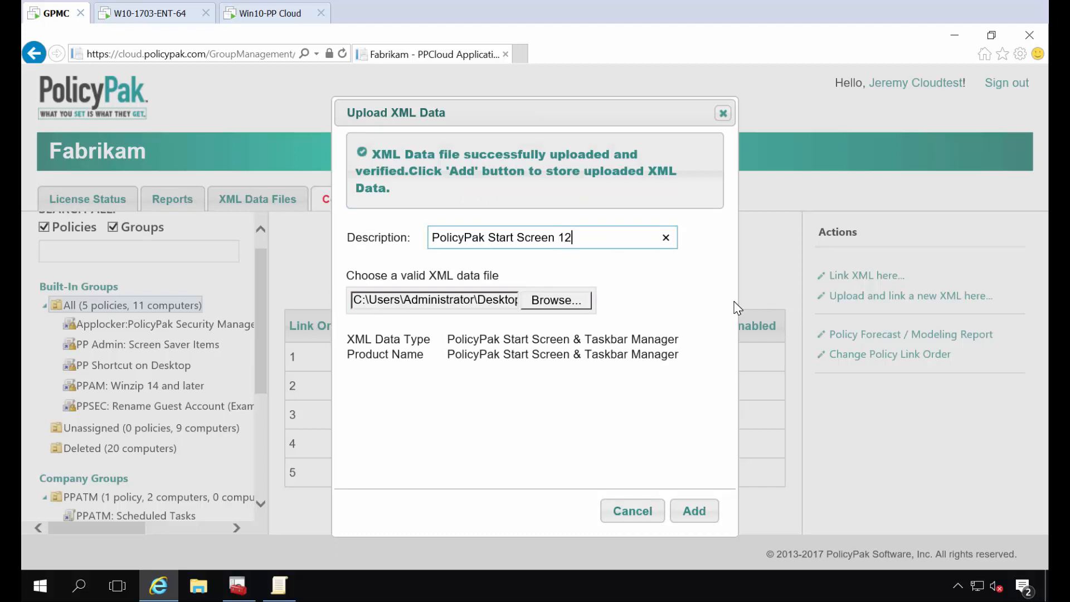
type("1")
left_click(695, 513)
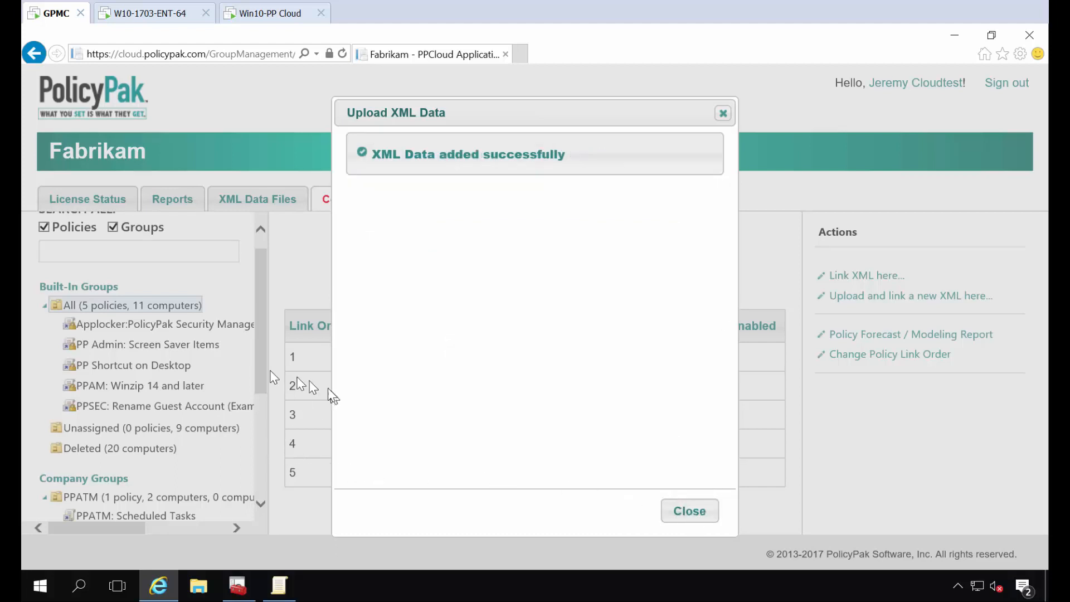
left_click(686, 508)
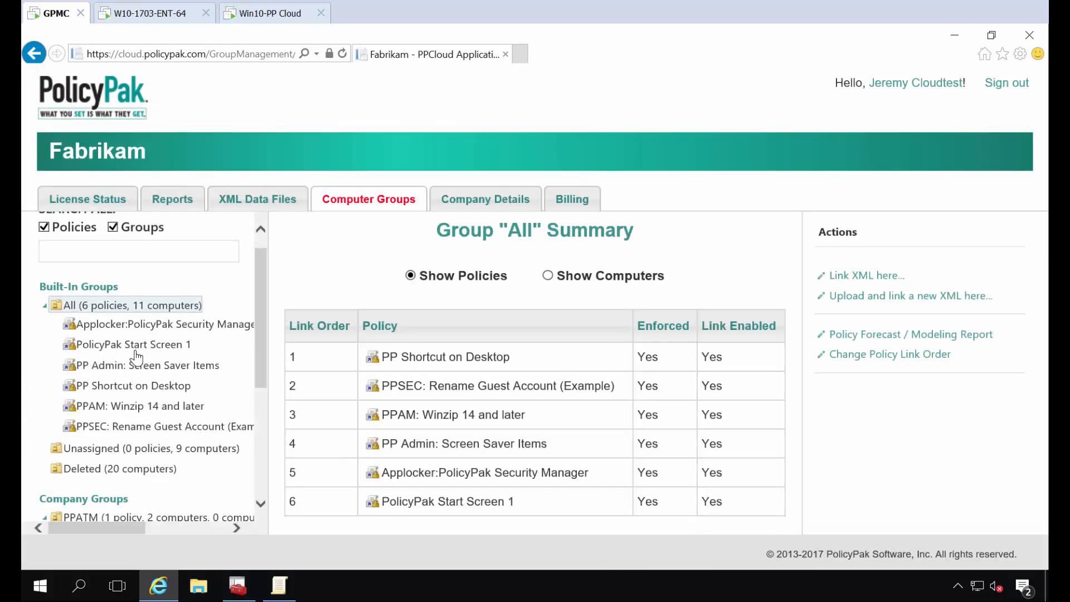
- Start another upload and link for the All group, choosing PPTBM-export1 from the Desktop
left_click(867, 302)
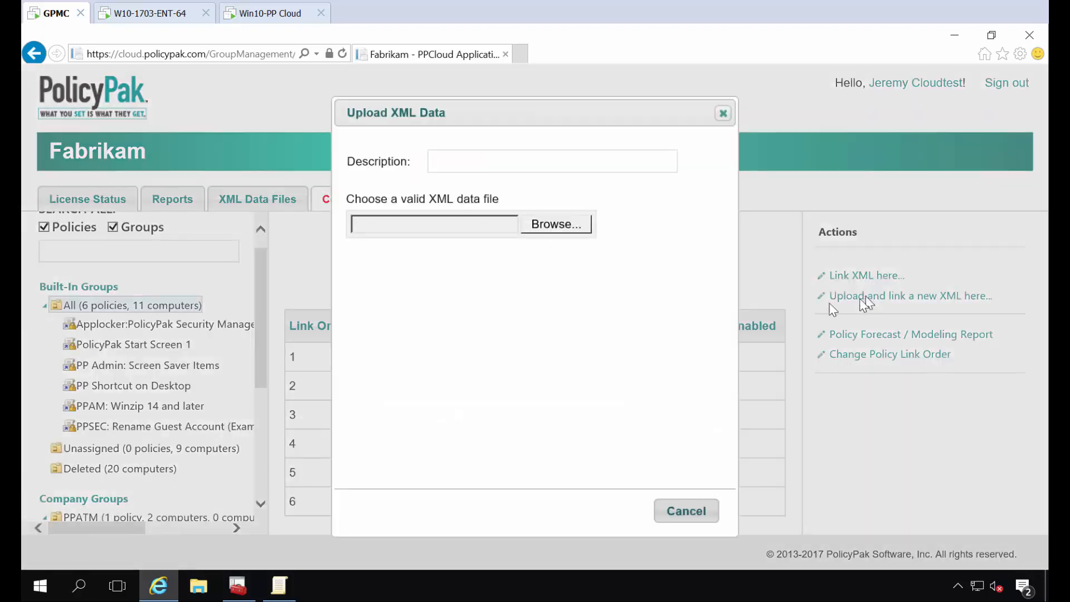
left_click(553, 234)
scroll(262, 268, "down", 2)
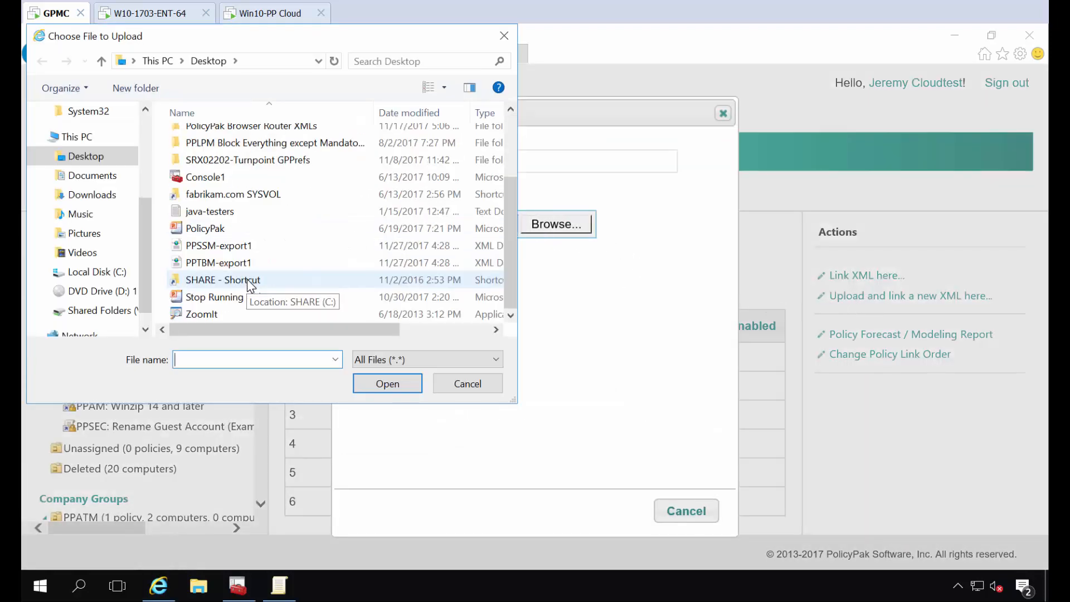
double_click(246, 264)
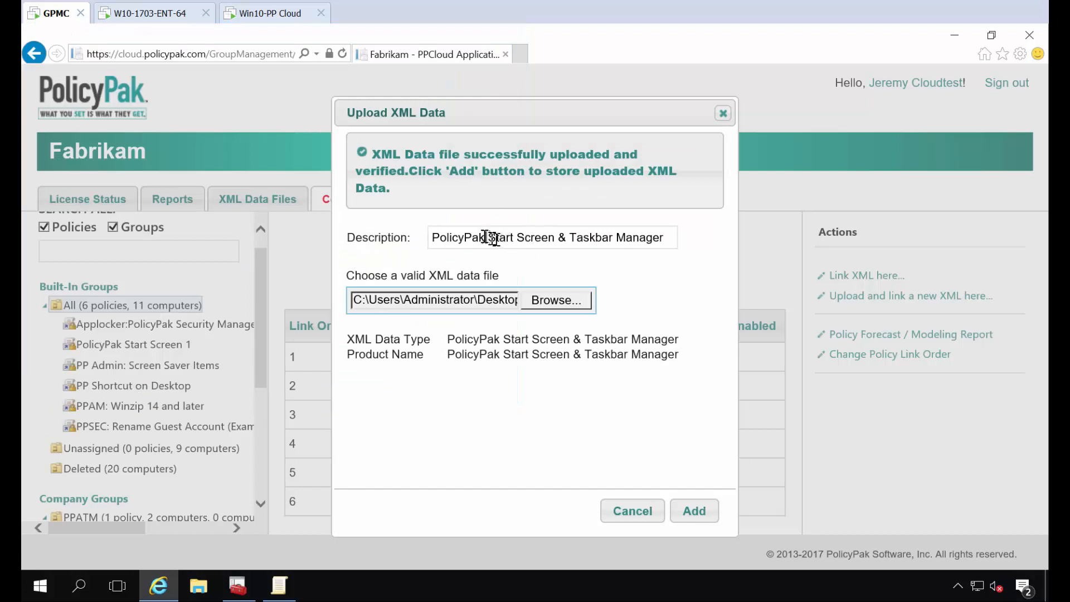
- Set the description to PolicyPak Taskbar Manager 1 and add the XML data
left_click_drag(493, 234, 558, 244)
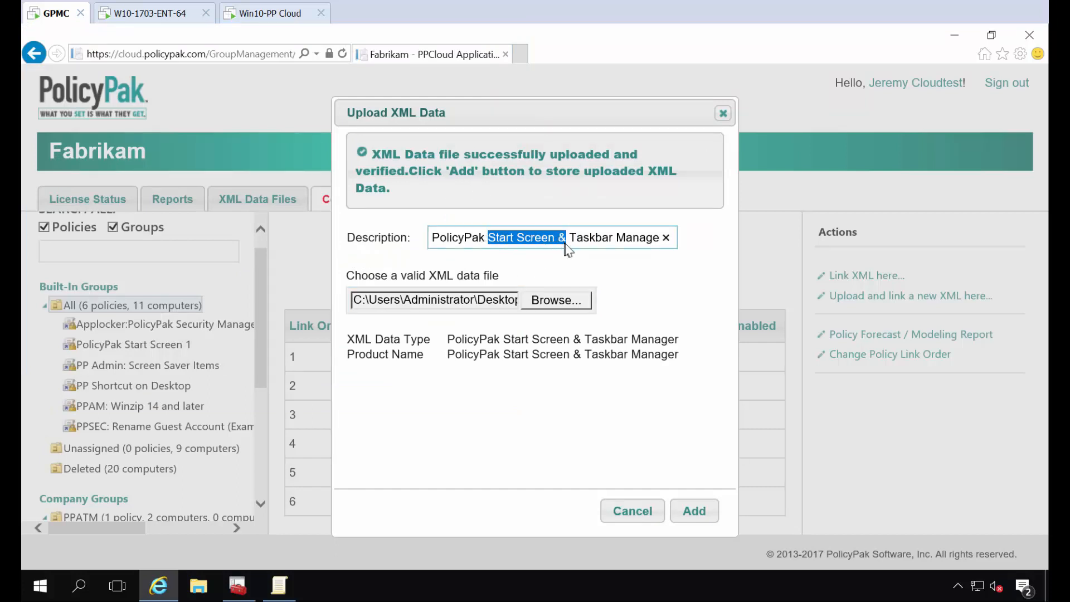
key("BackSpace")
type("1")
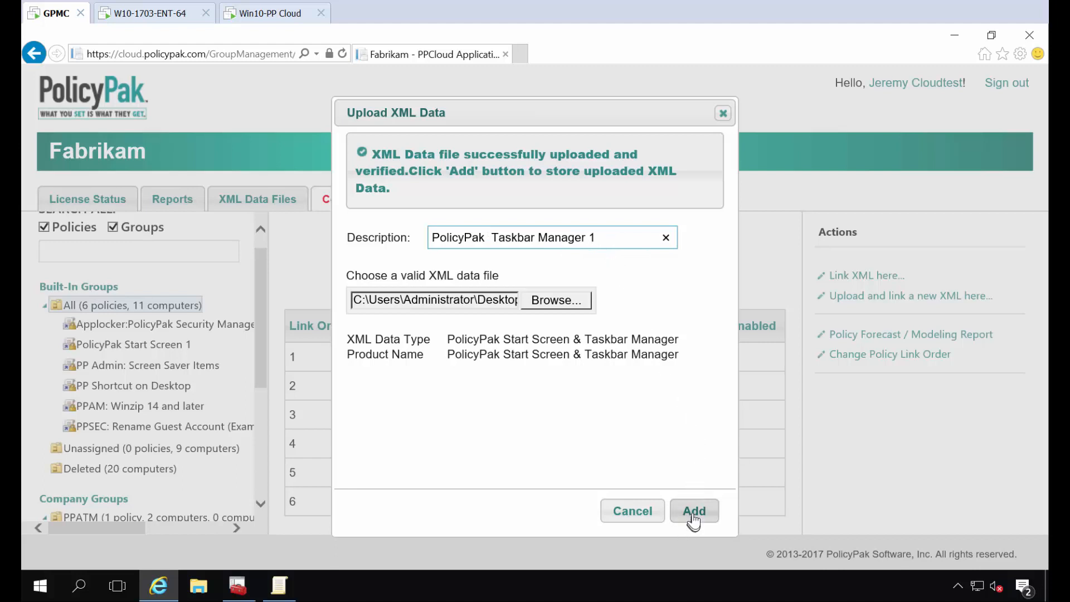
left_click(693, 511)
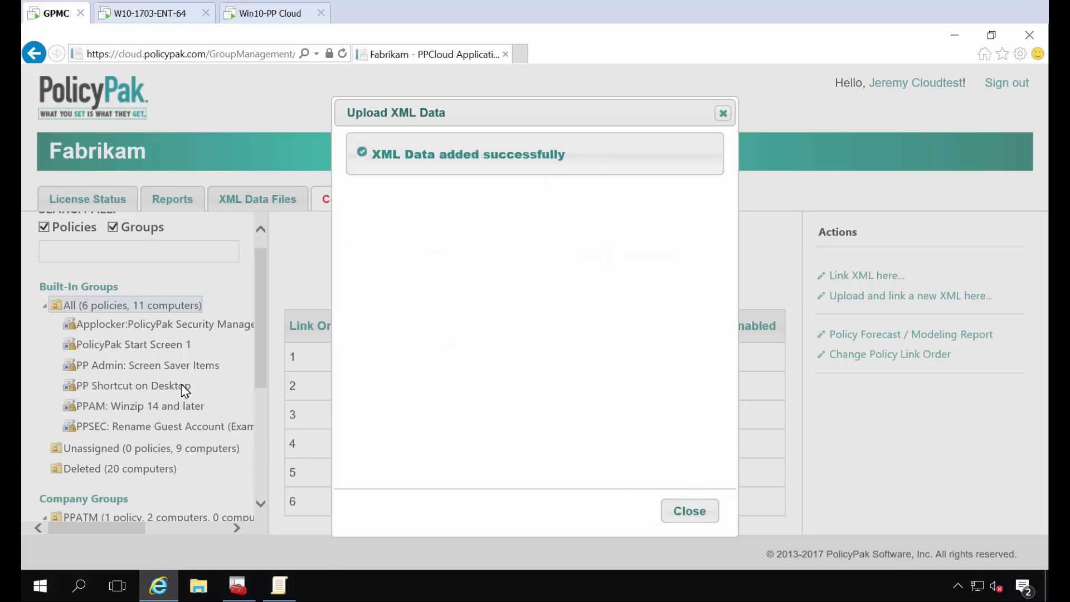
left_click(708, 517)
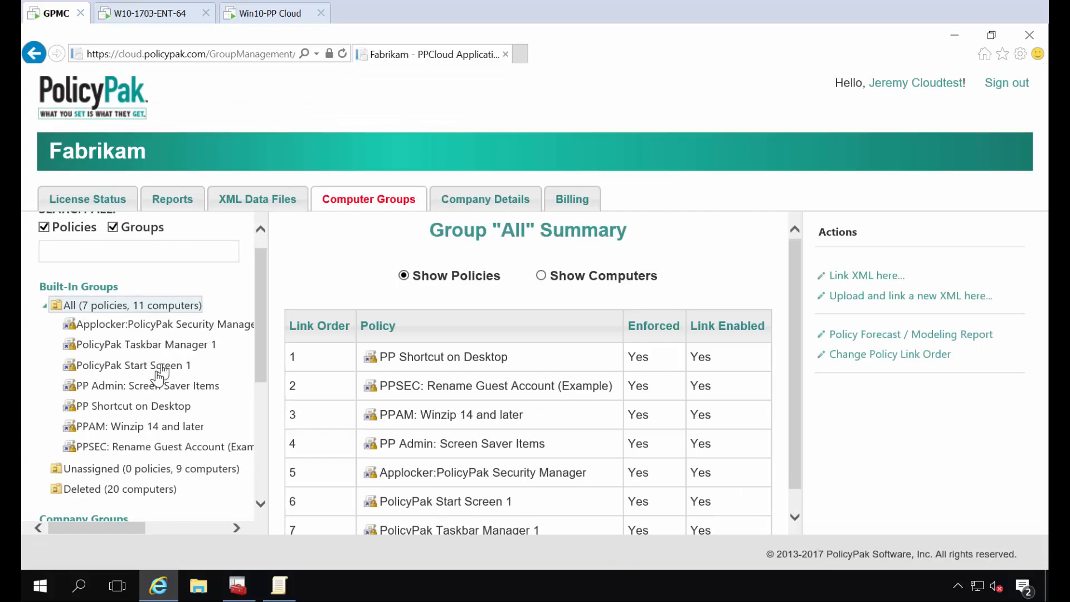
- Switch to the Win10-PP Cloud machine and close its System window
left_click(266, 18)
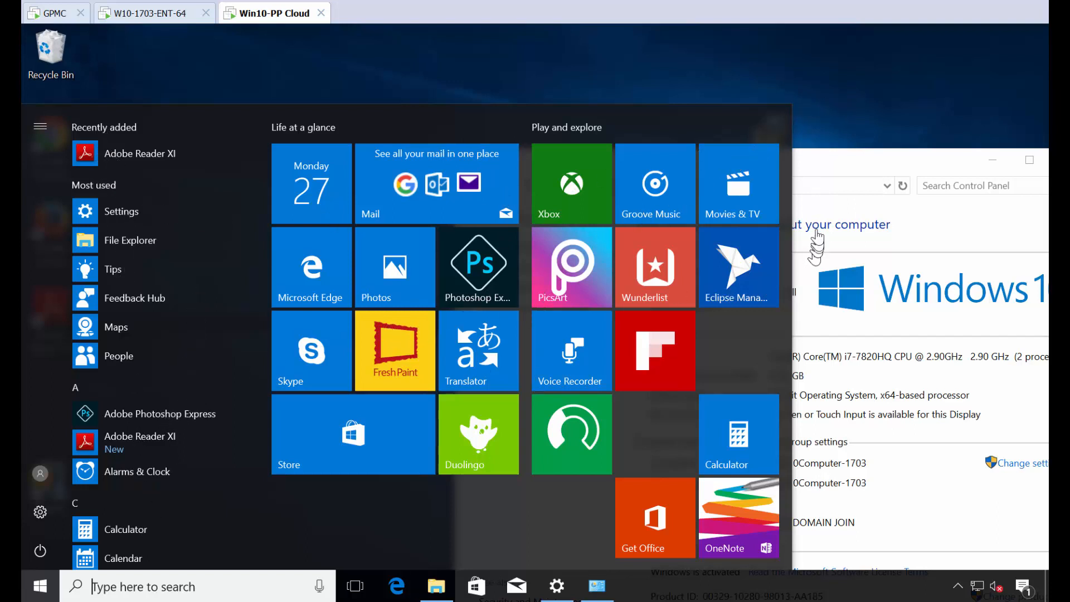
left_click_drag(851, 167, 786, 103)
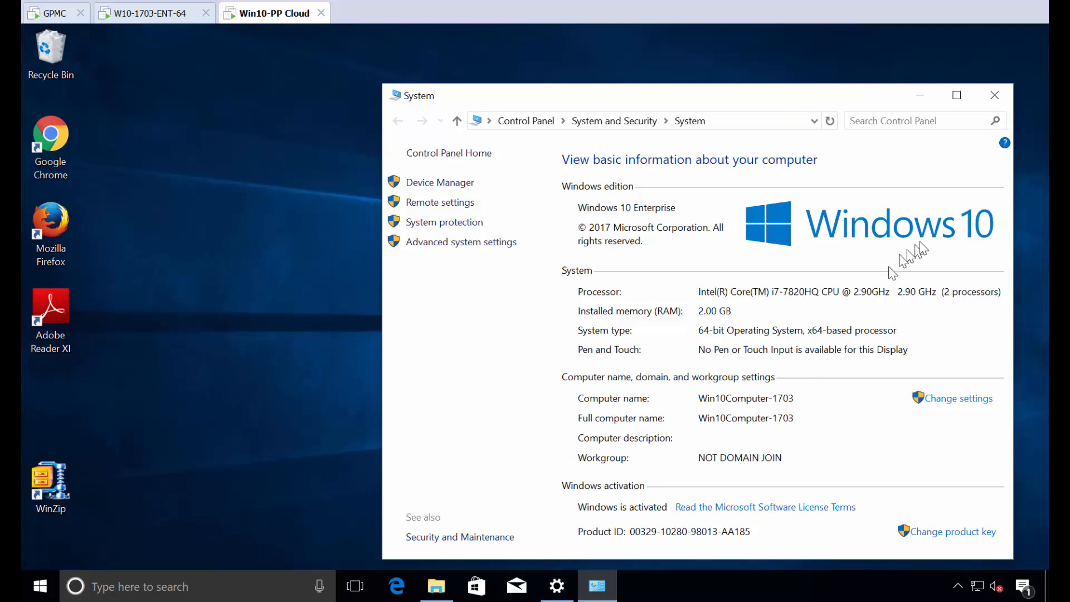
left_click(993, 103)
- Launch the PolicyPak Cloud Client installer from the desktop and advance the wizard, accepting the license agreement
double_click(767, 143)
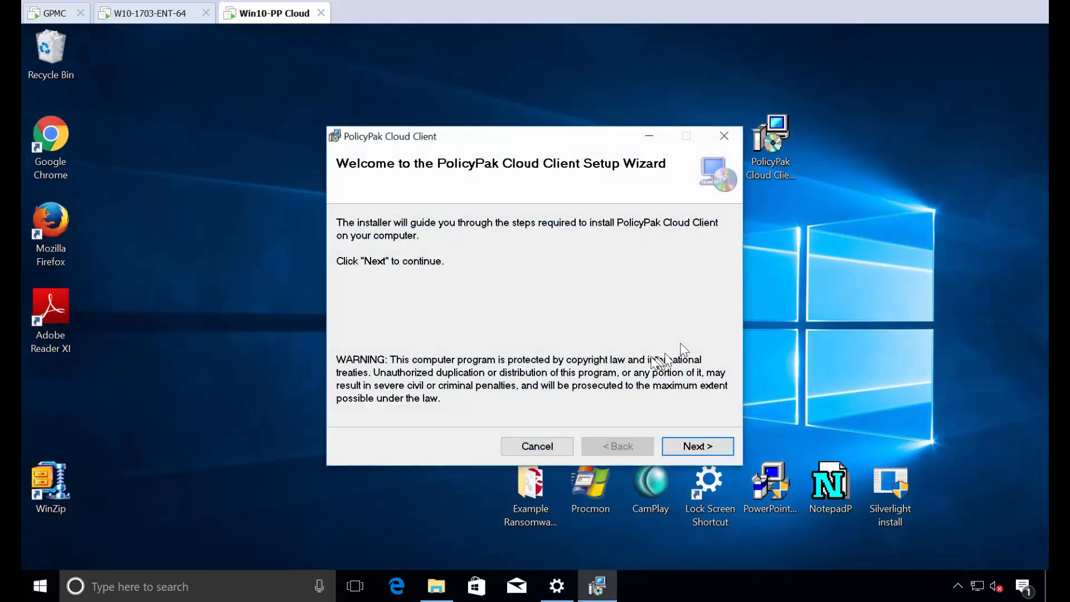
left_click(694, 446)
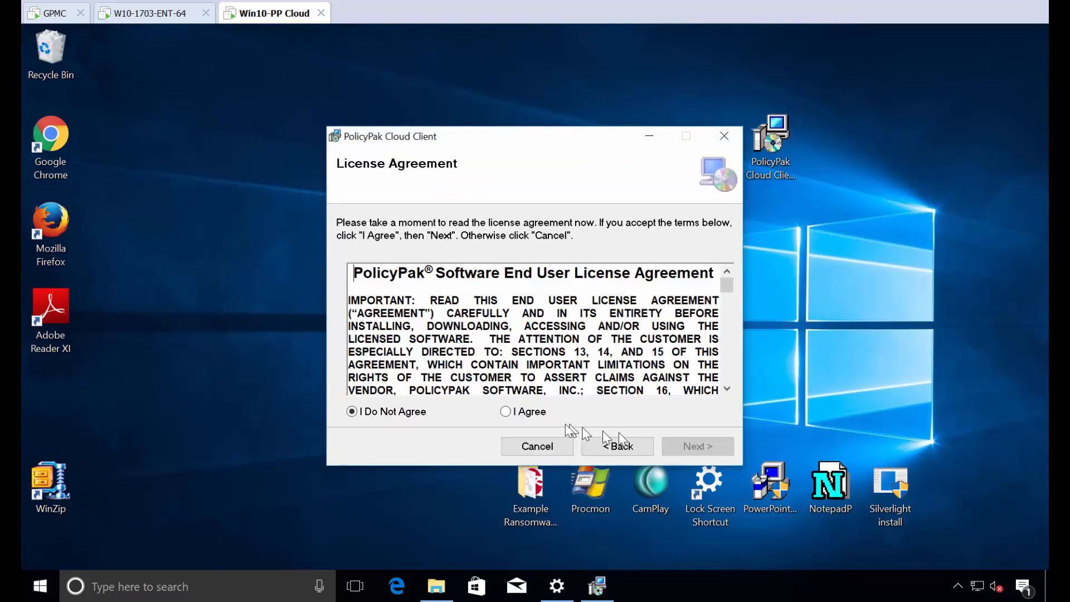
left_click(536, 412)
left_click(694, 446)
left_click(692, 446)
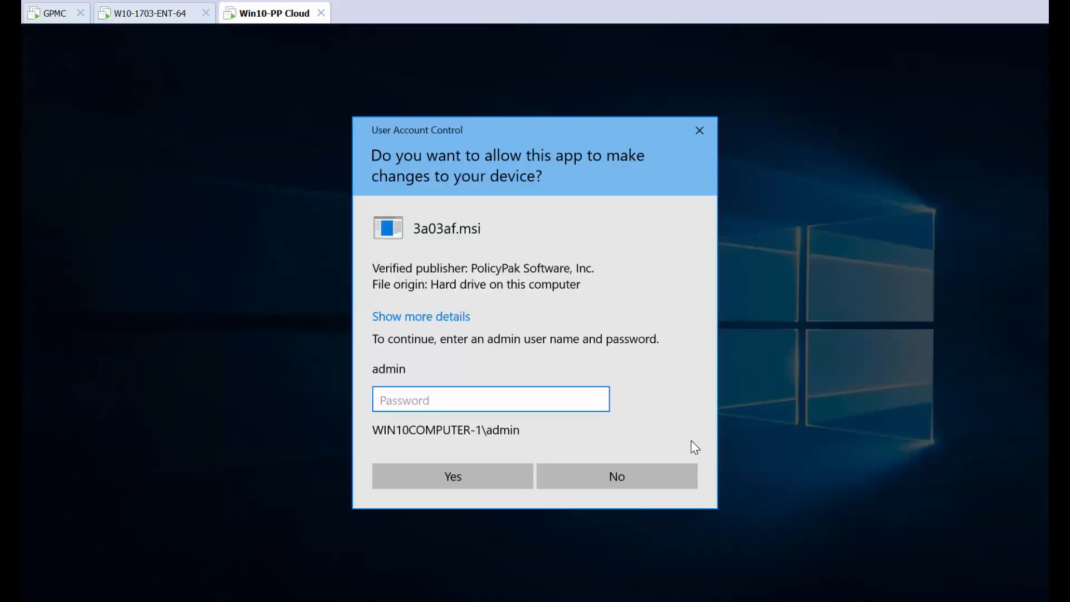
- Enter the admin account password to allow the installation, then close the finished installer
type("••••••")
key("Return")
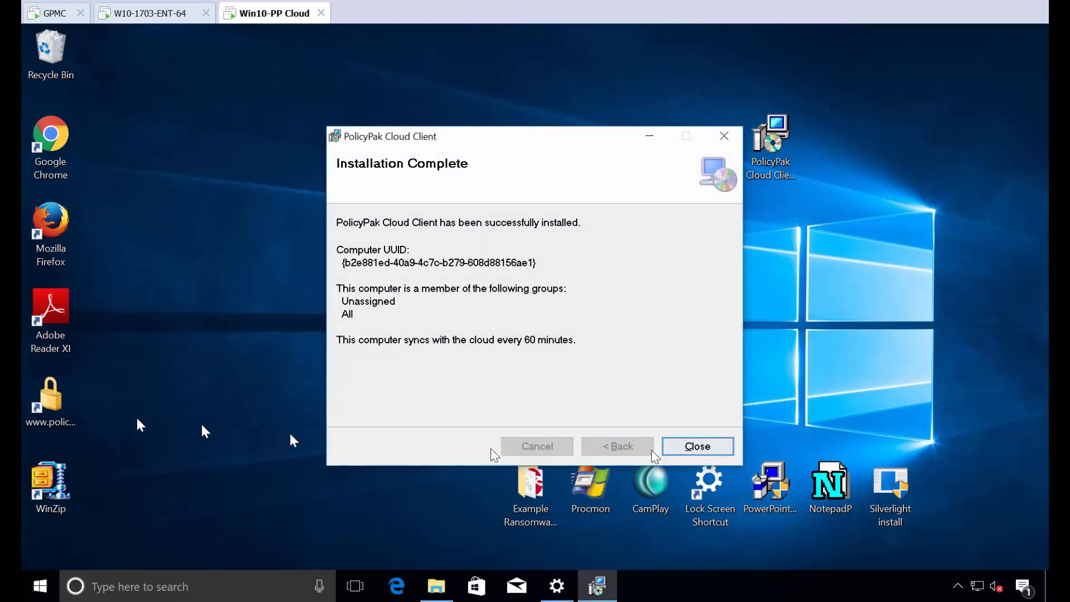
left_click(698, 447)
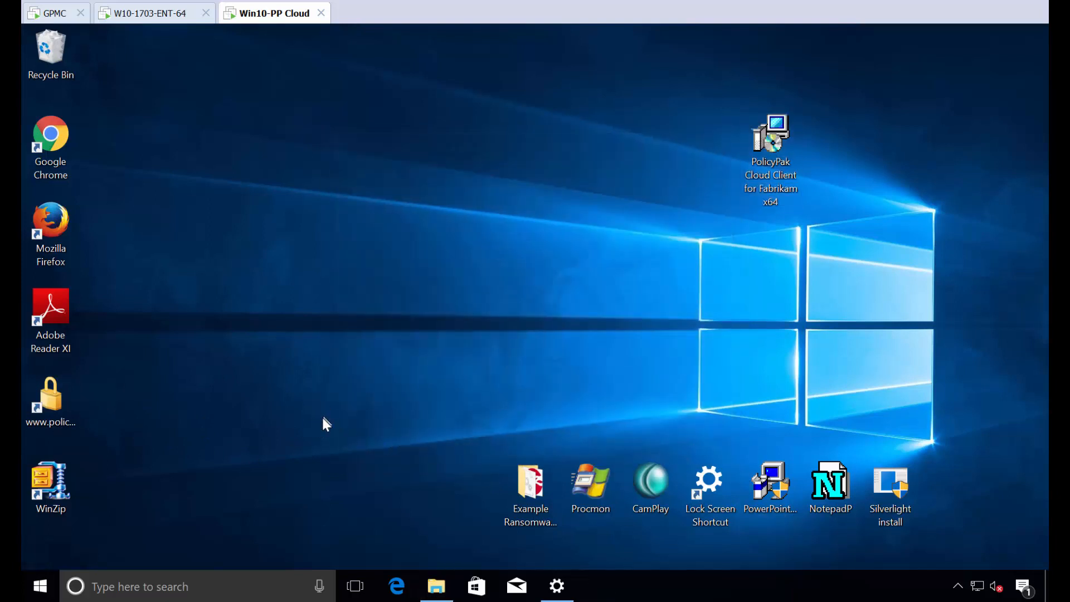
- Sign out of Windows and sign back in as StandardUser with that account's password
left_click(38, 590)
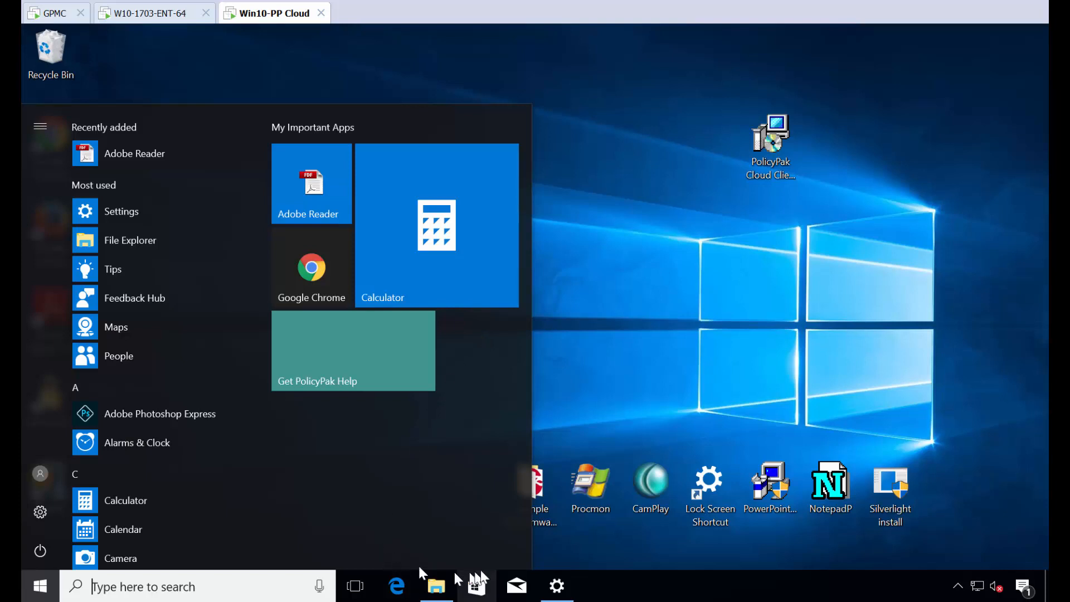
right_click(41, 585)
mouse_move(142, 533)
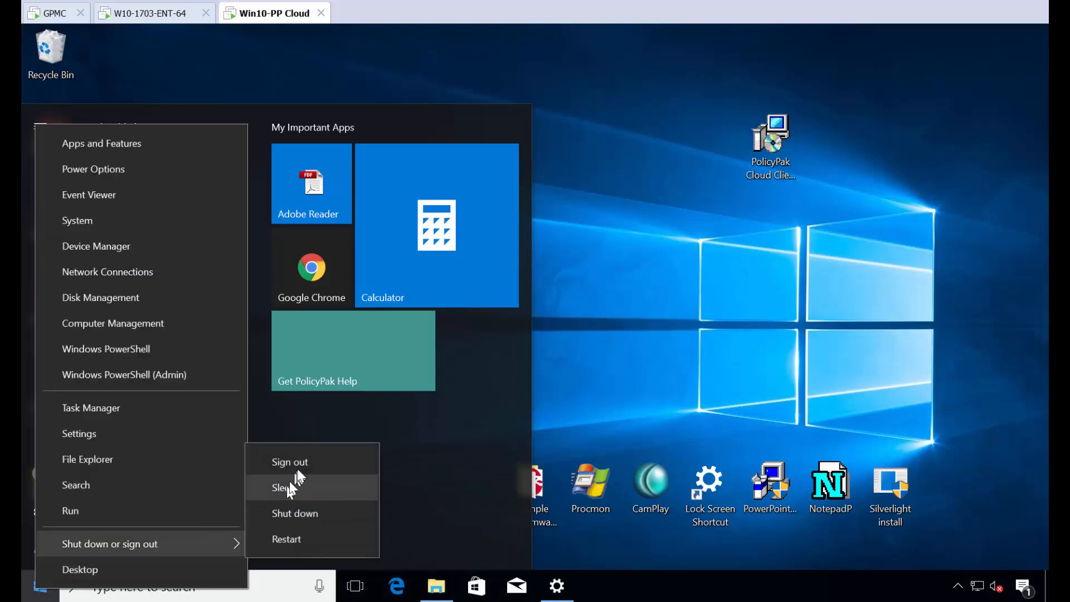
left_click(297, 466)
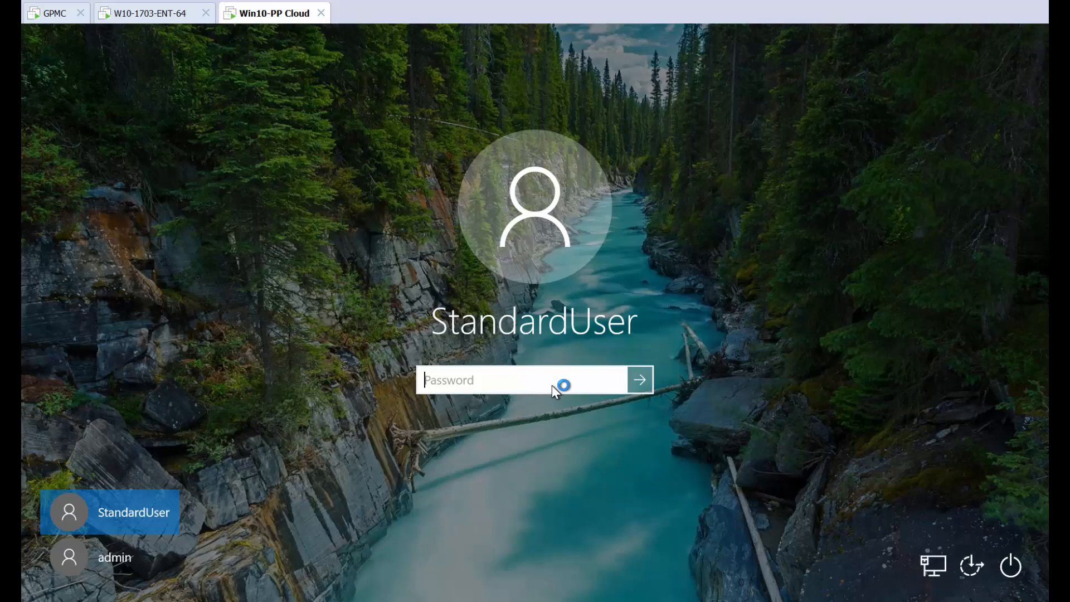
type("********")
key("Return")
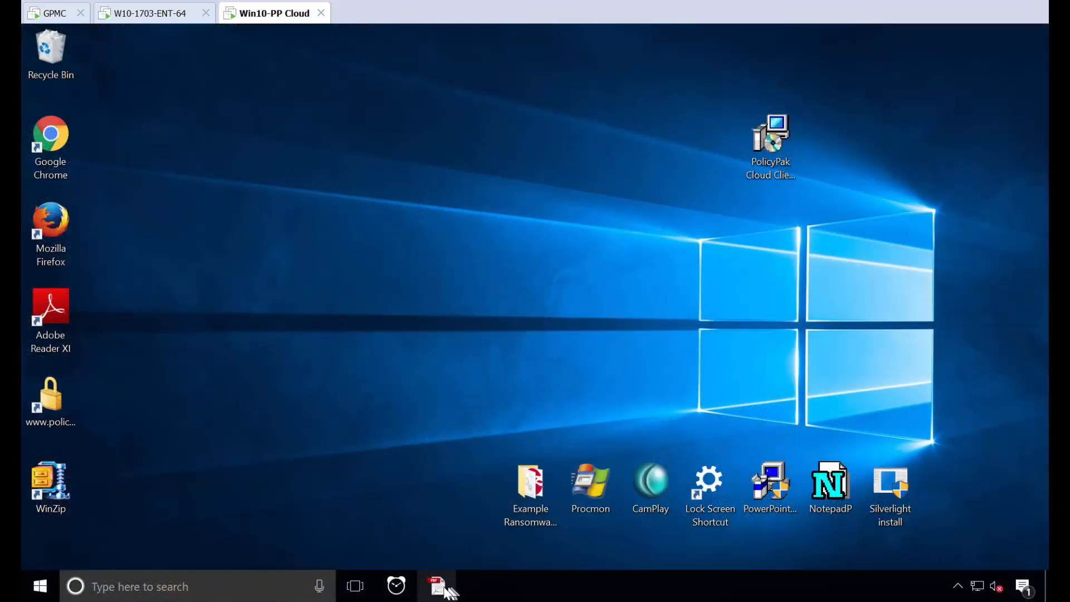
- Open the Start menu, launch Adobe Reader from its pinned tile, and close the opened windows
left_click(28, 588)
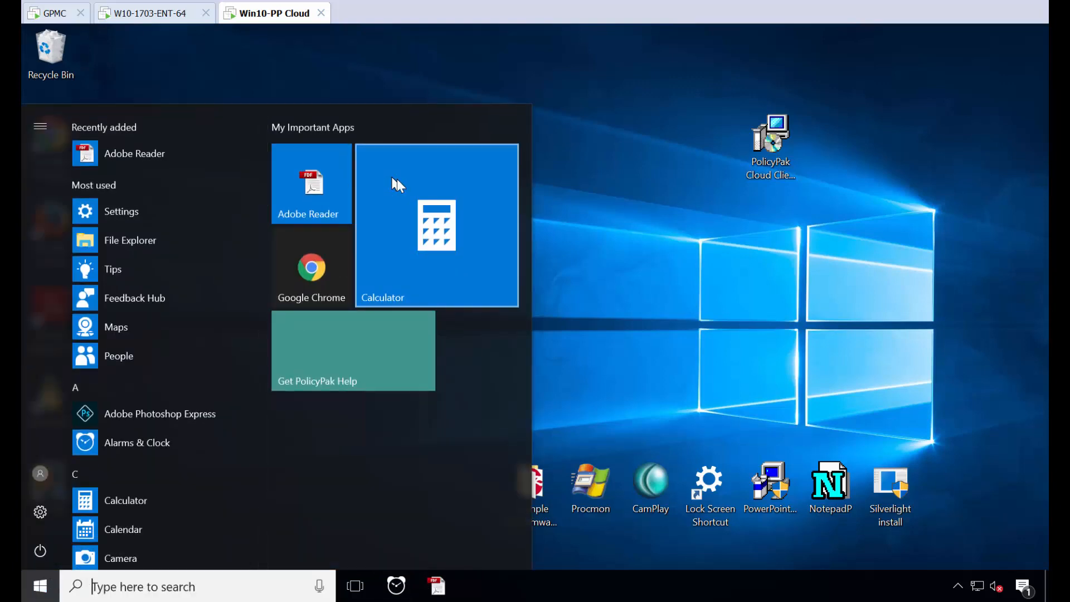
left_click(306, 192)
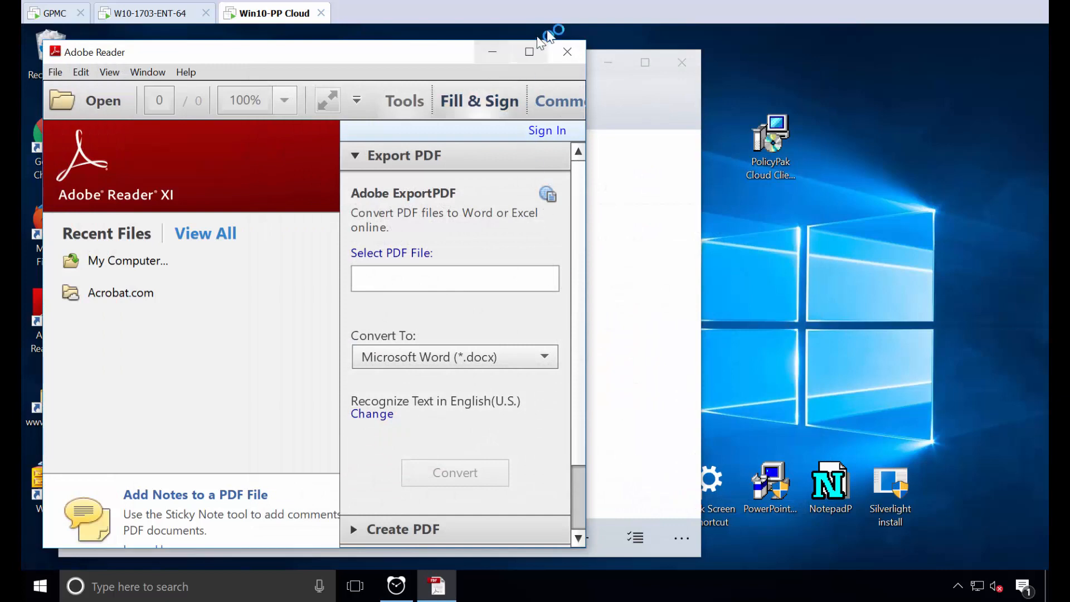
left_click(567, 51)
left_click(681, 62)
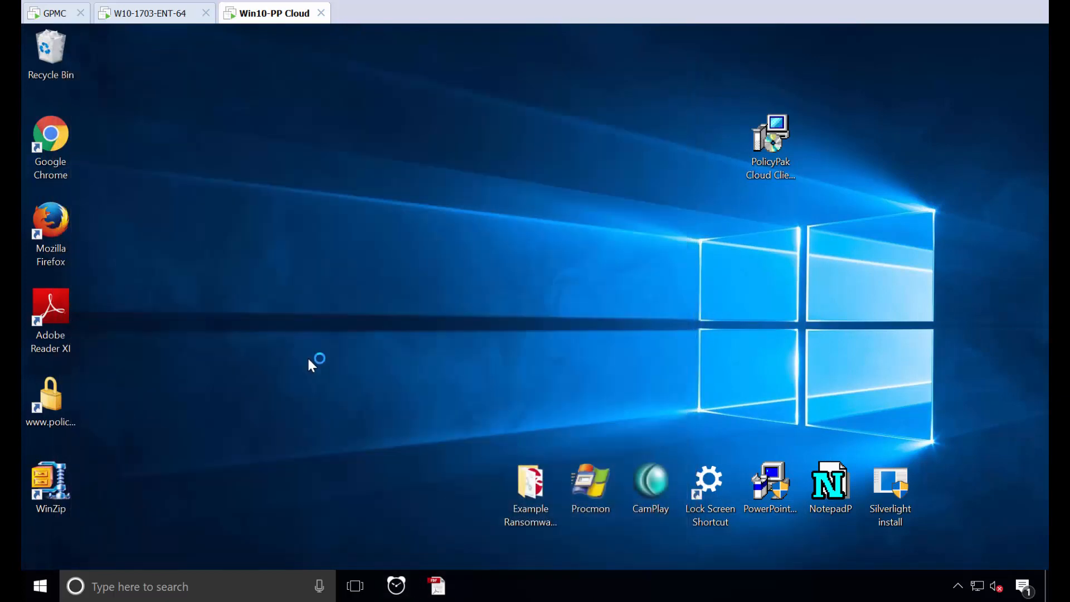